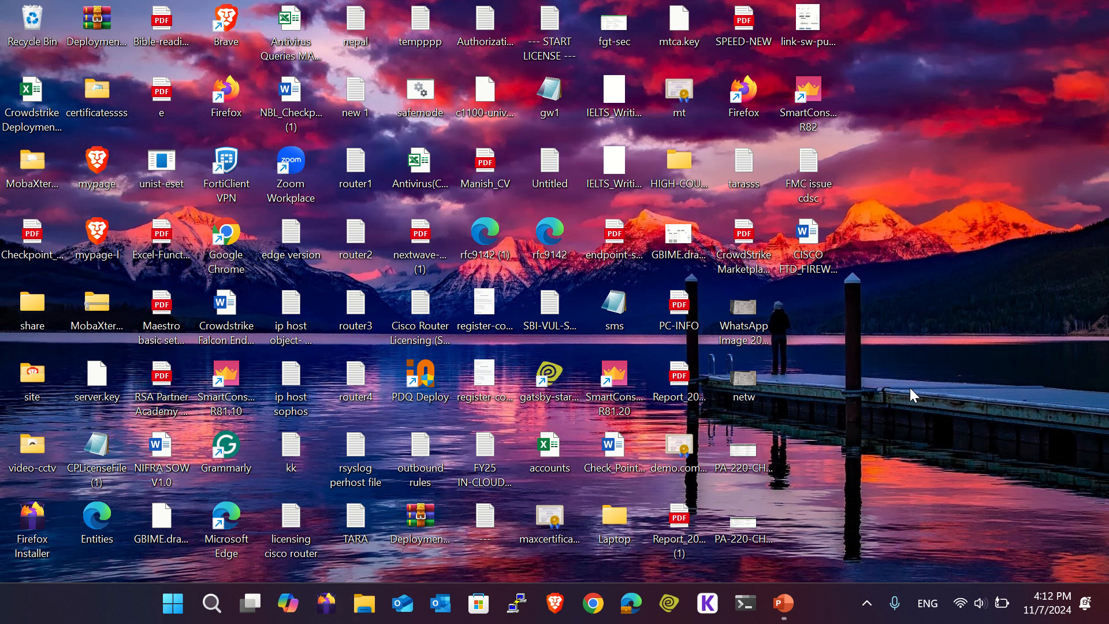
Step: Open Chrome and view the recent scan list of the Check Point Harmony extension
click(604, 599)
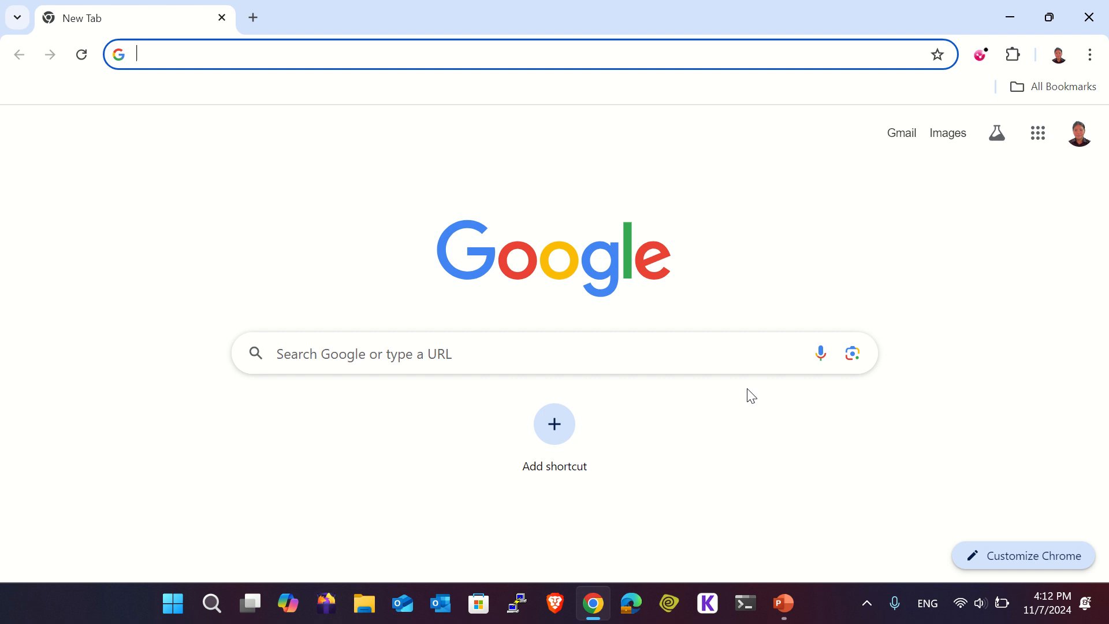
click(748, 205)
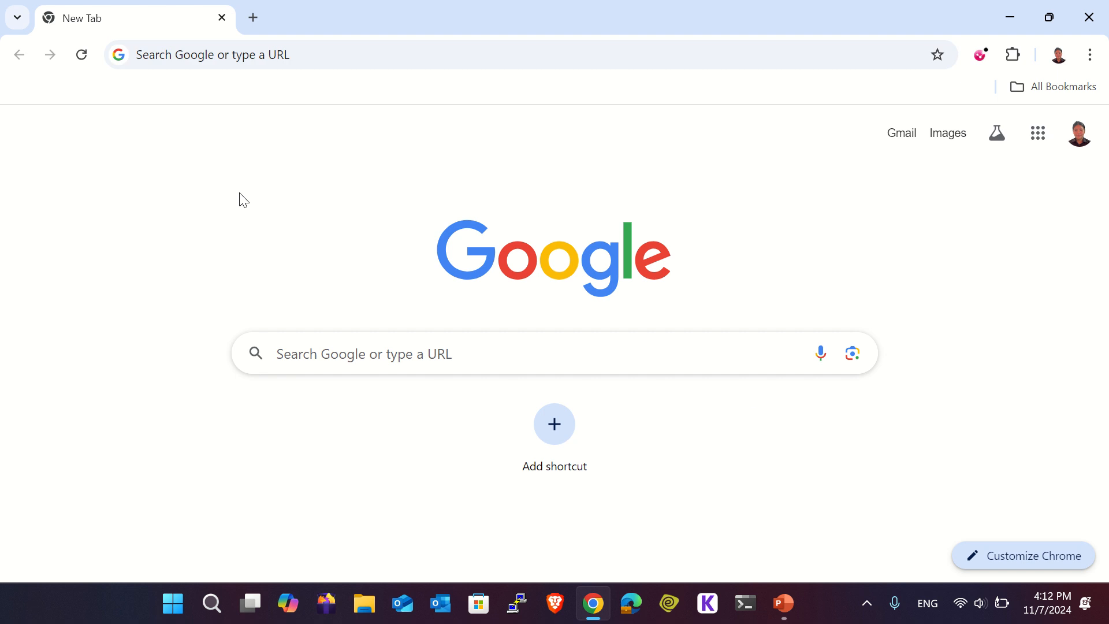
click(984, 54)
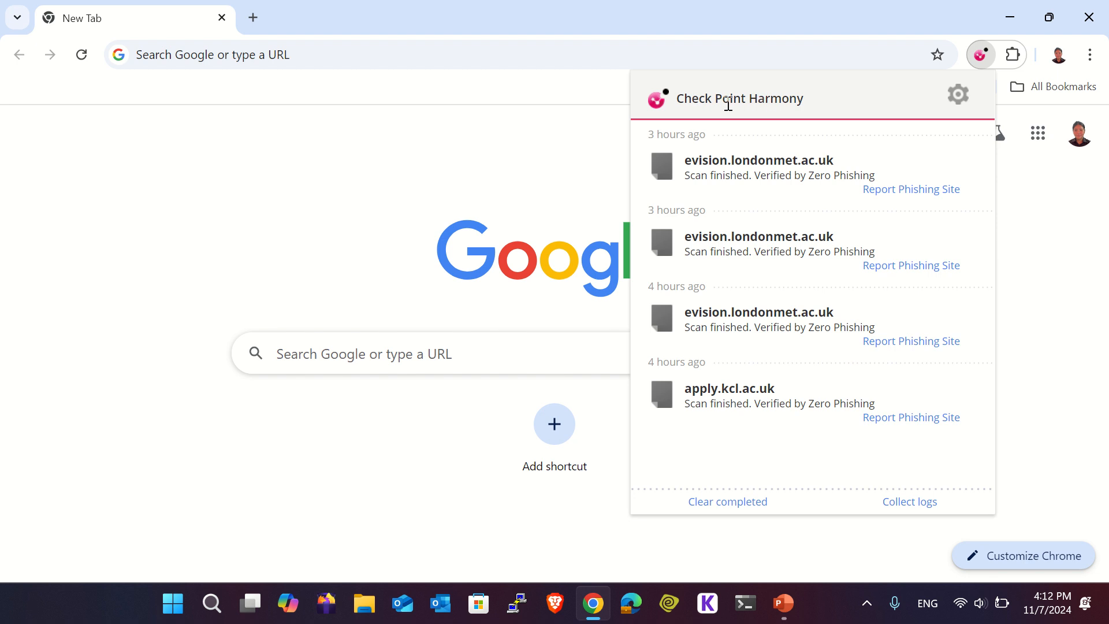
click(1043, 159)
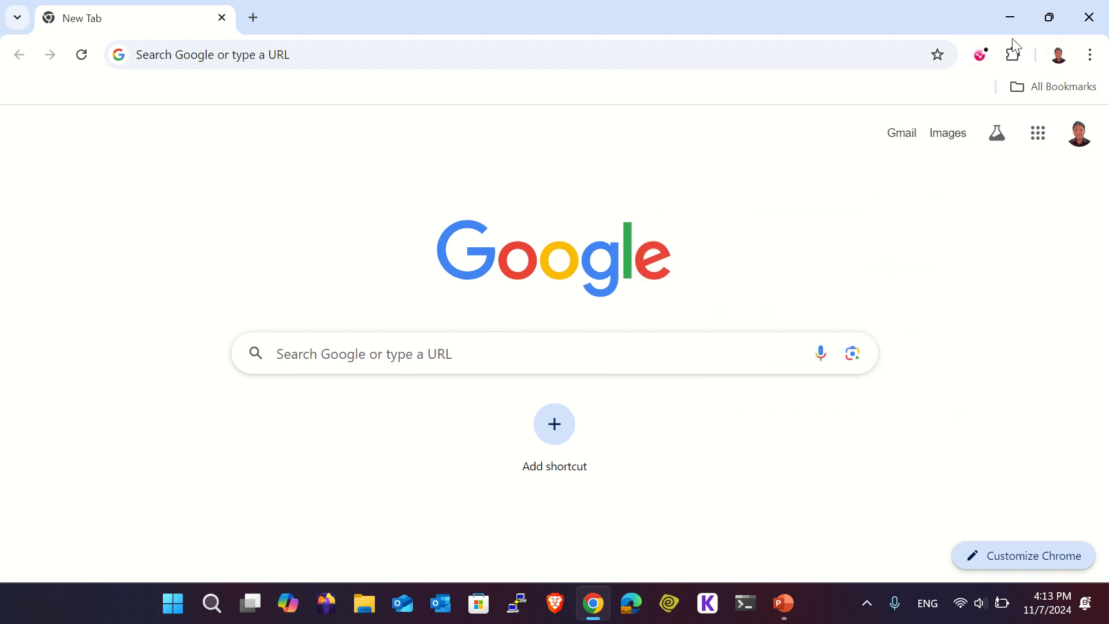
Step: Try to disable the Harmony Web Protection extension on Chrome's extensions page, and close the browser
click(1090, 54)
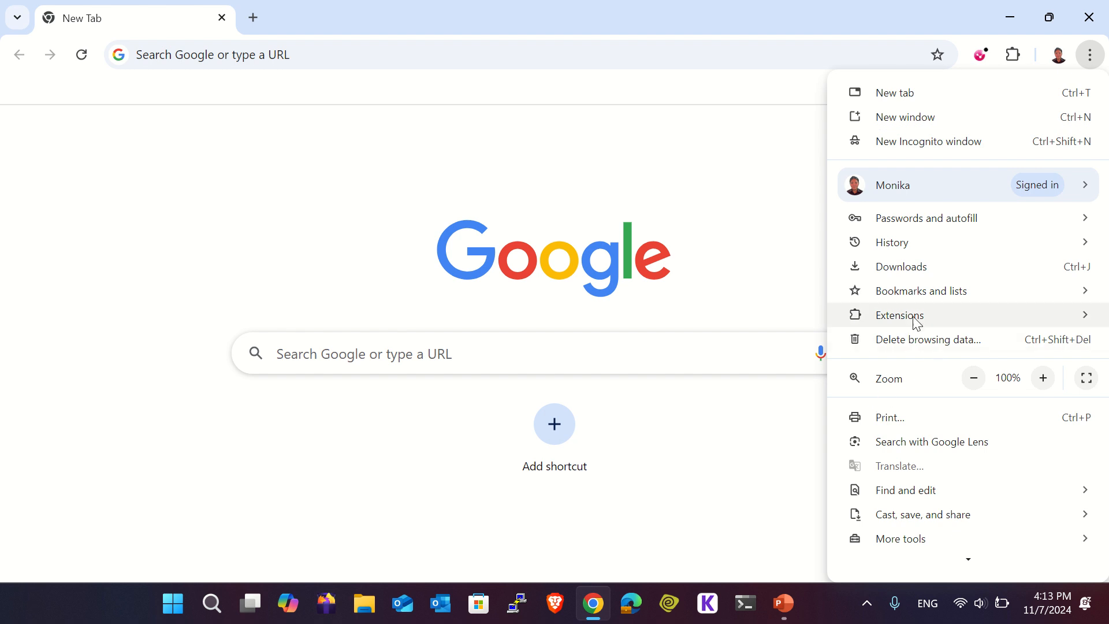
mouse_move(913, 316)
click(803, 312)
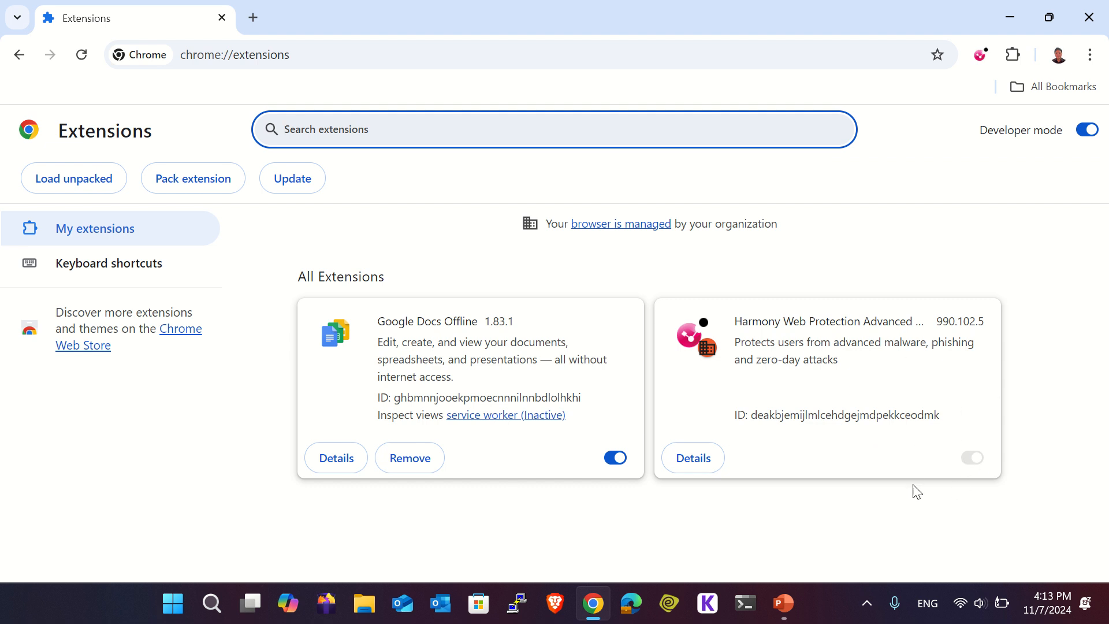
click(973, 456)
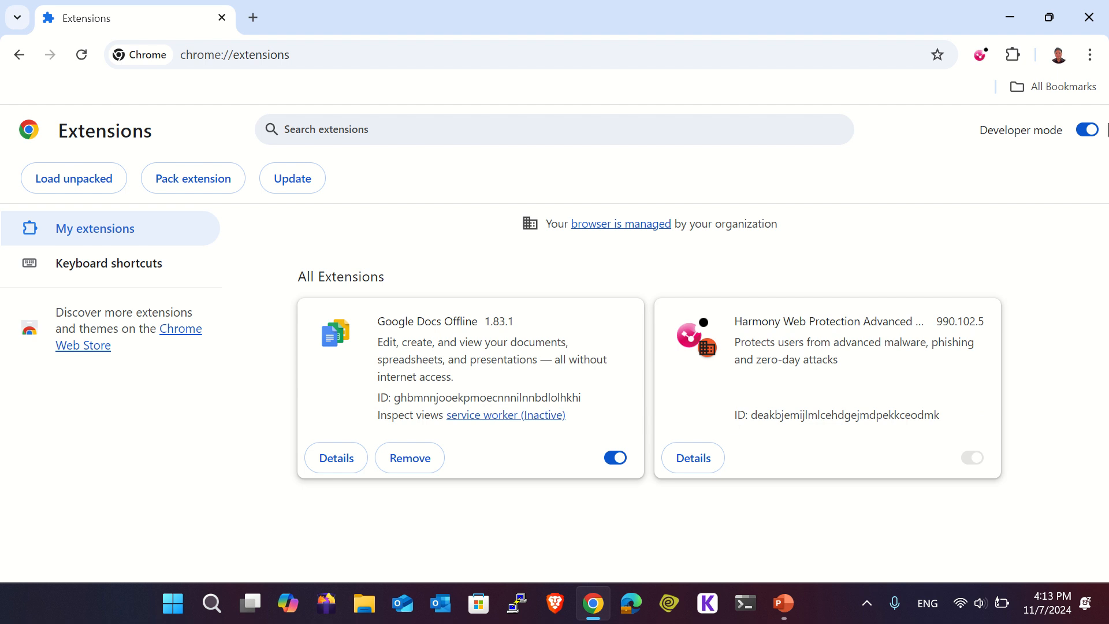
click(1089, 19)
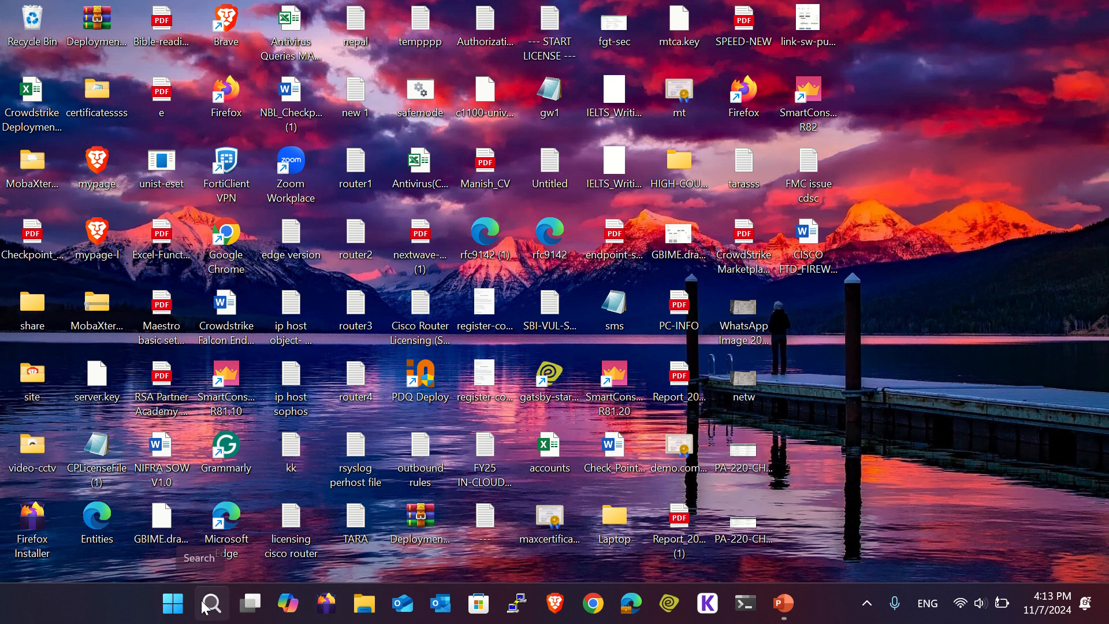
key(super)
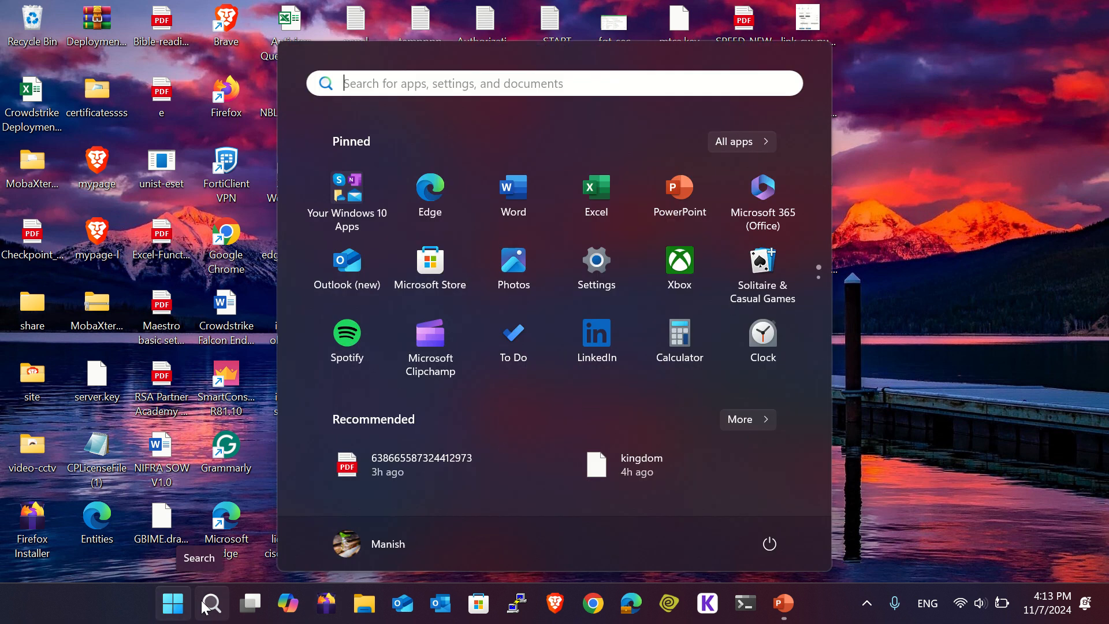
text(reg)
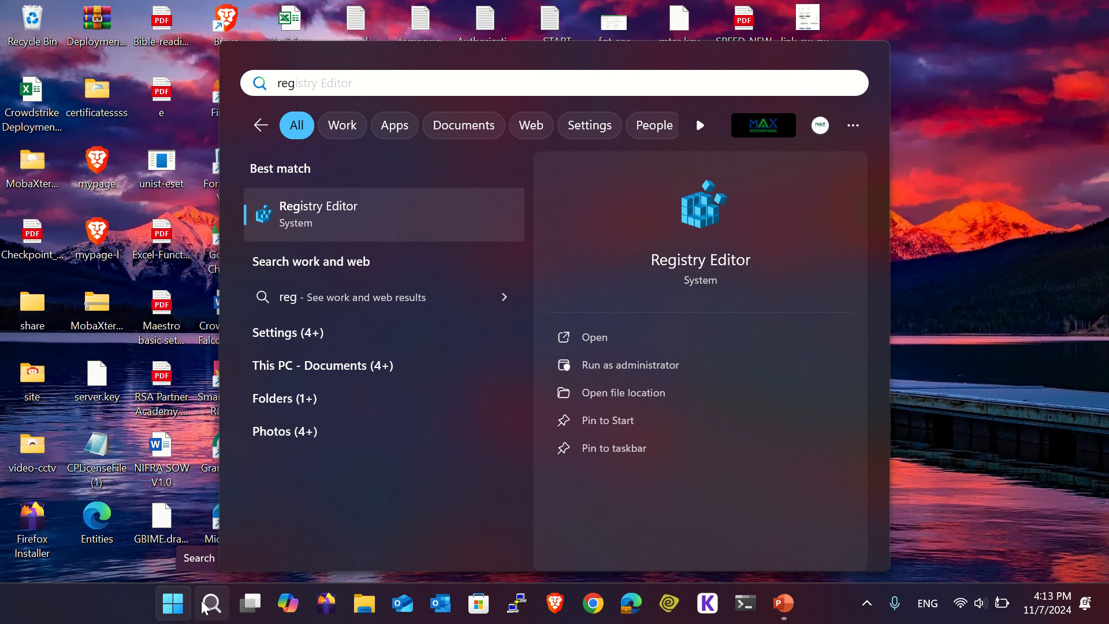
key(Return)
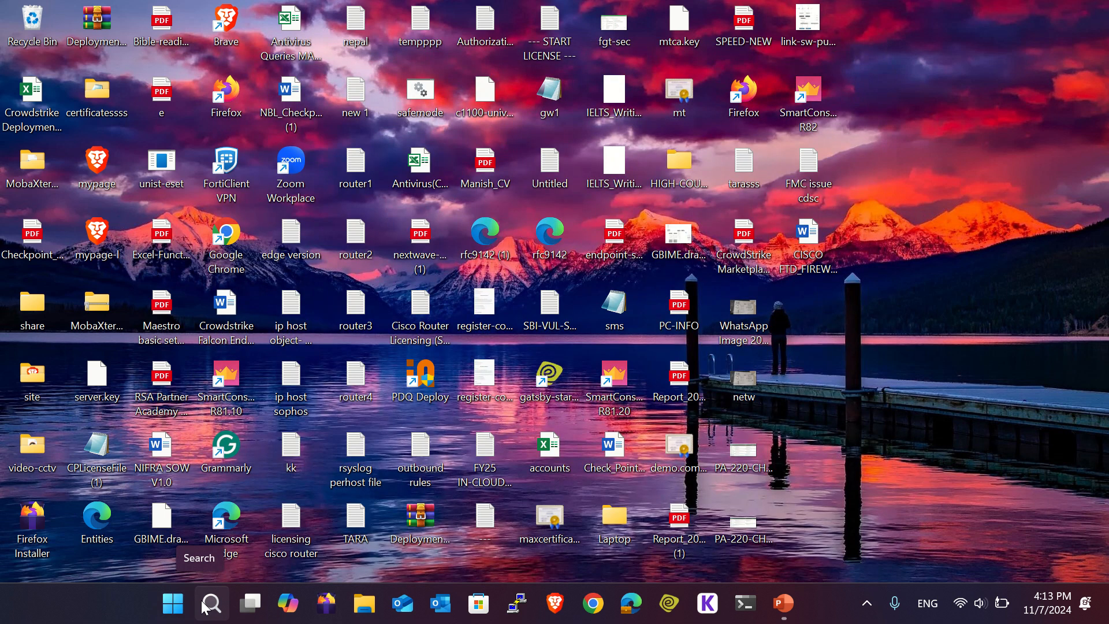
Step: Run the regedit command to open the Registry Editor
key(super)
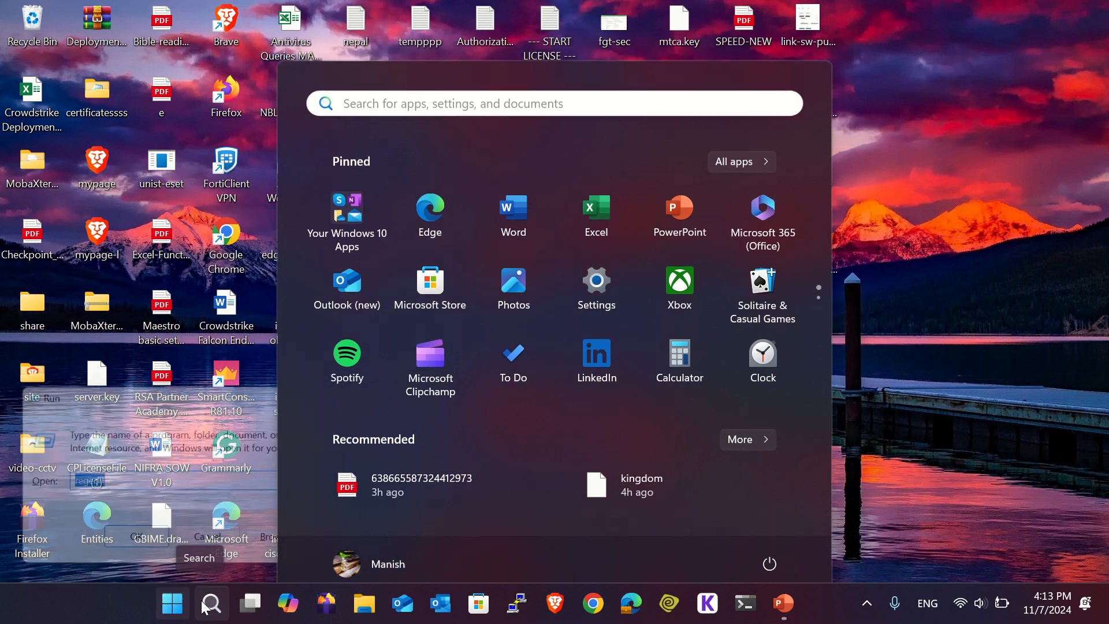
key(super+r)
text(reg)
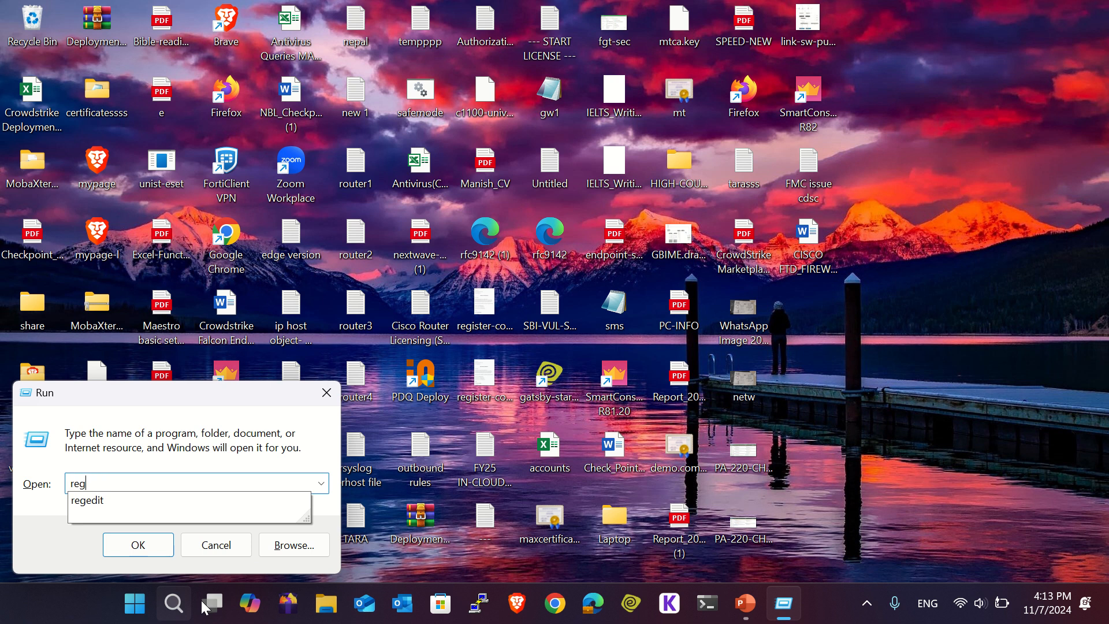
text(edit)
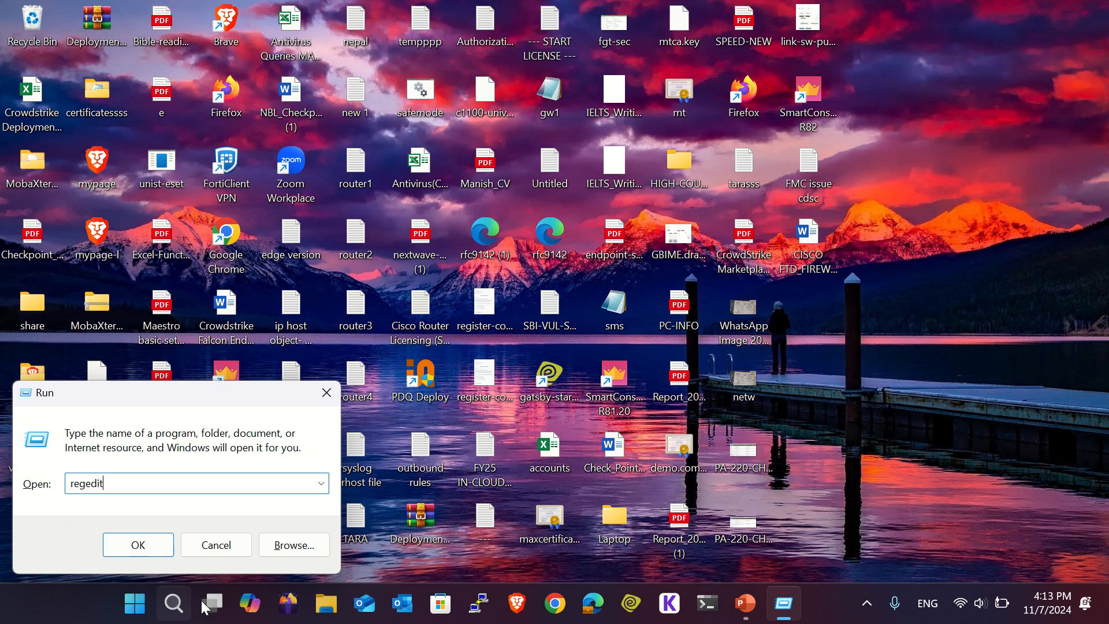
key(Return)
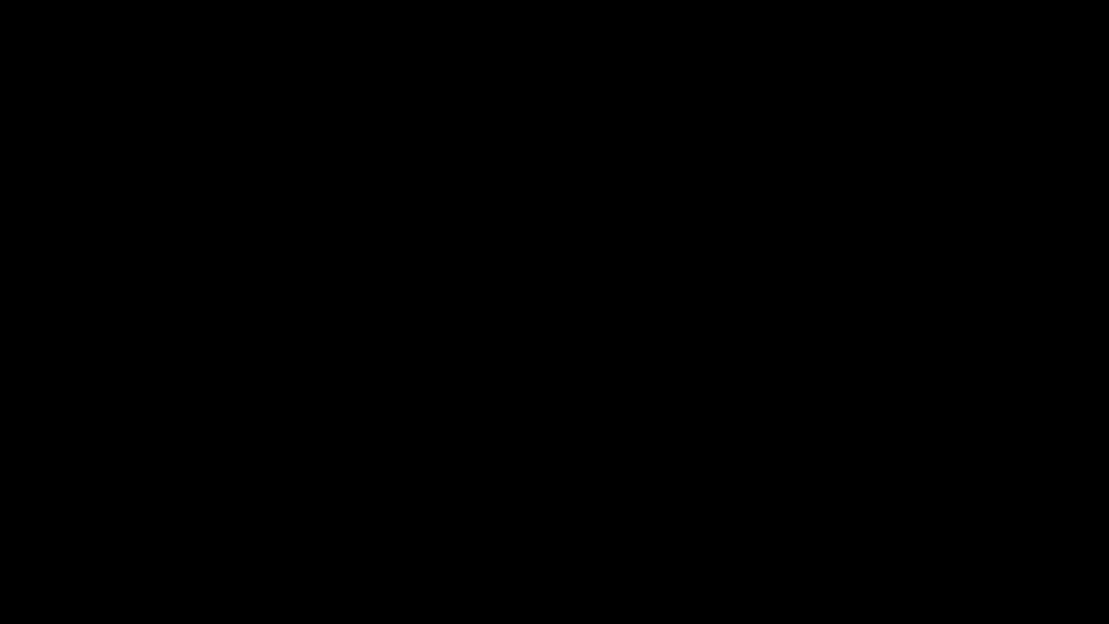
click(442, 441)
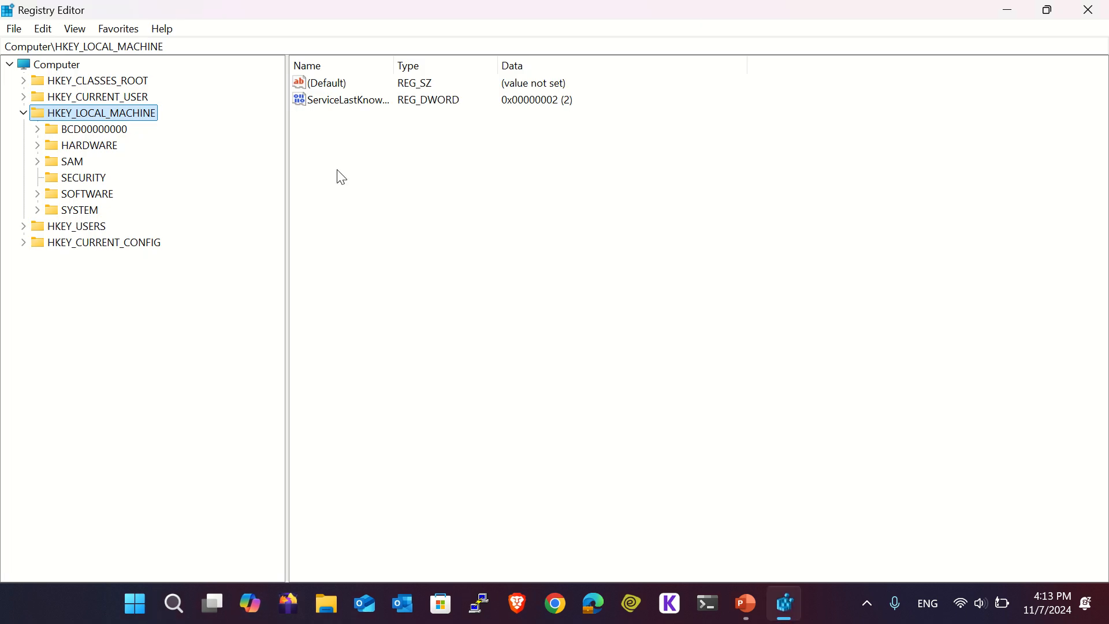
Step: Expand the registry tree under HKEY_LOCAL_MACHINE\SOFTWARE down to the Policies key
click(23, 113)
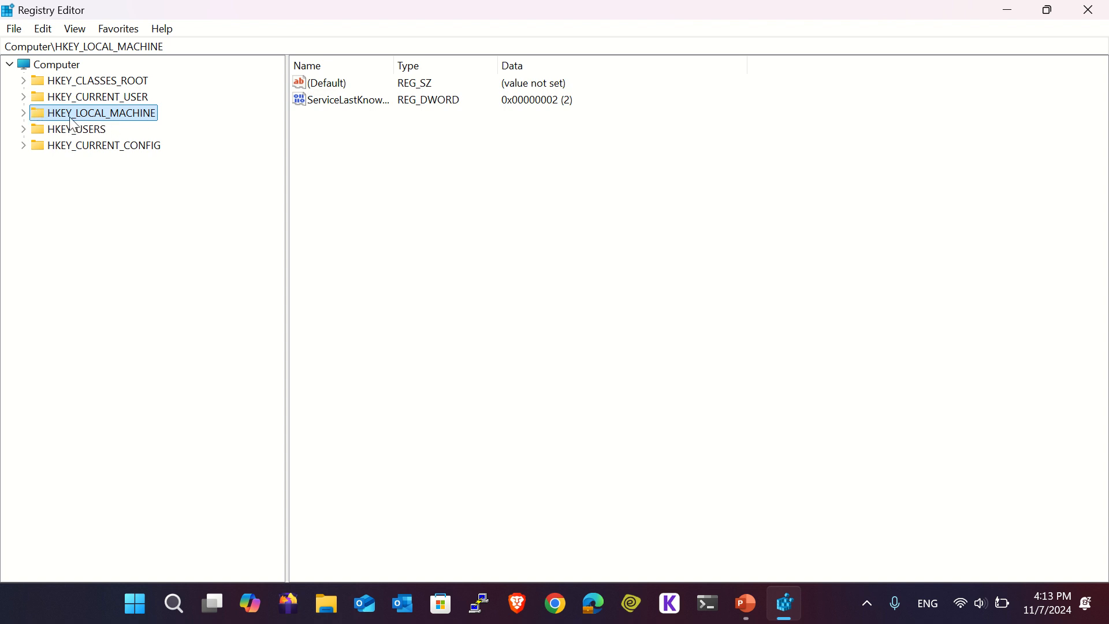
click(24, 113)
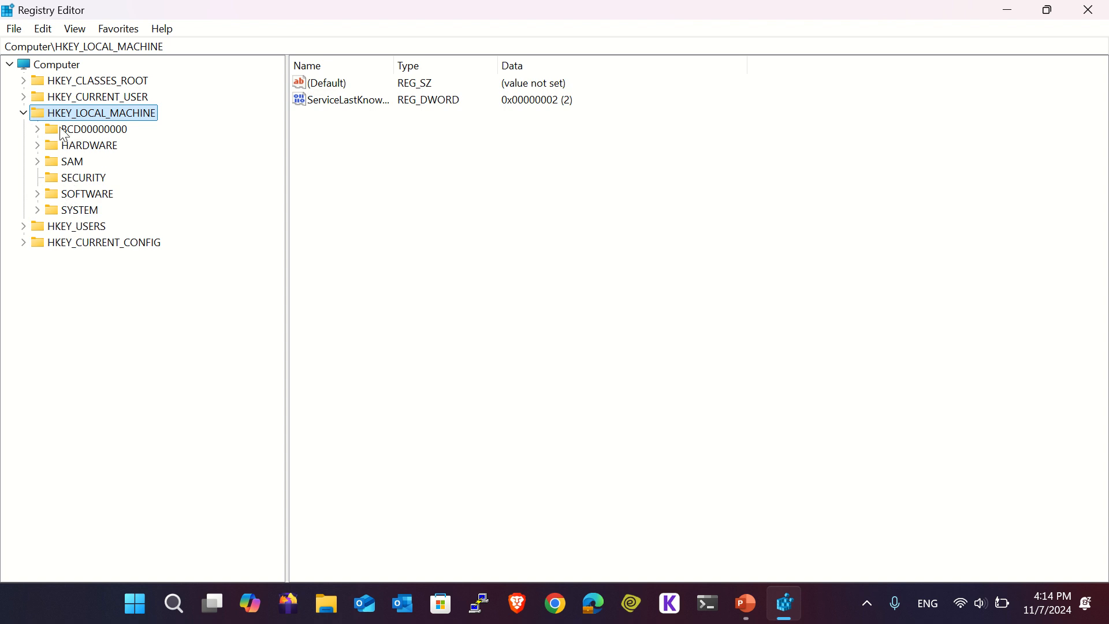
click(37, 195)
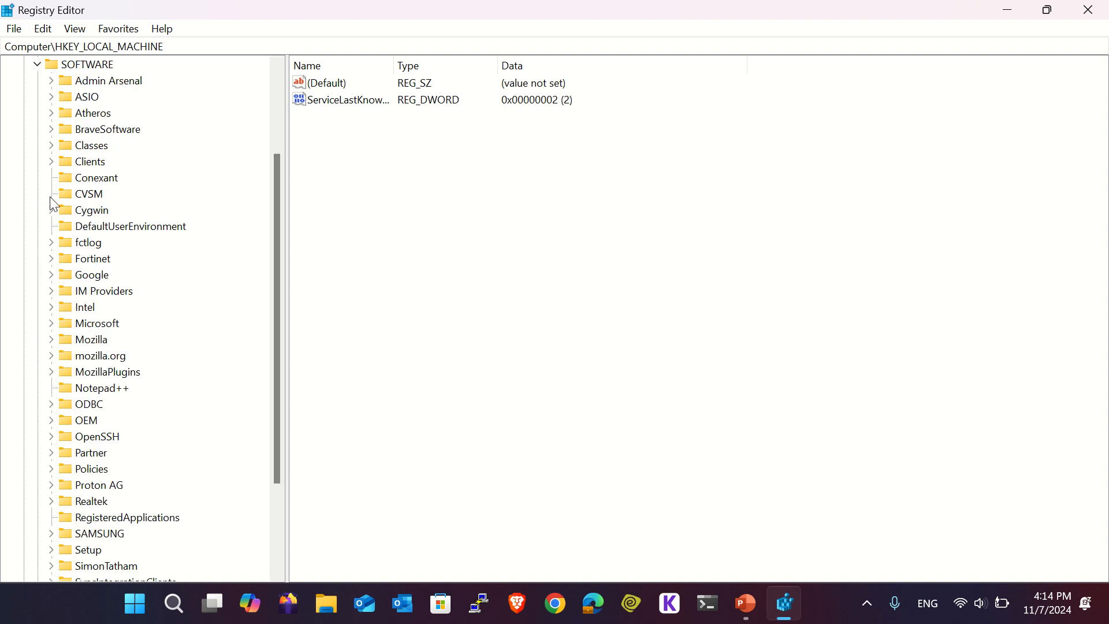
scroll(76, 191, up, 1)
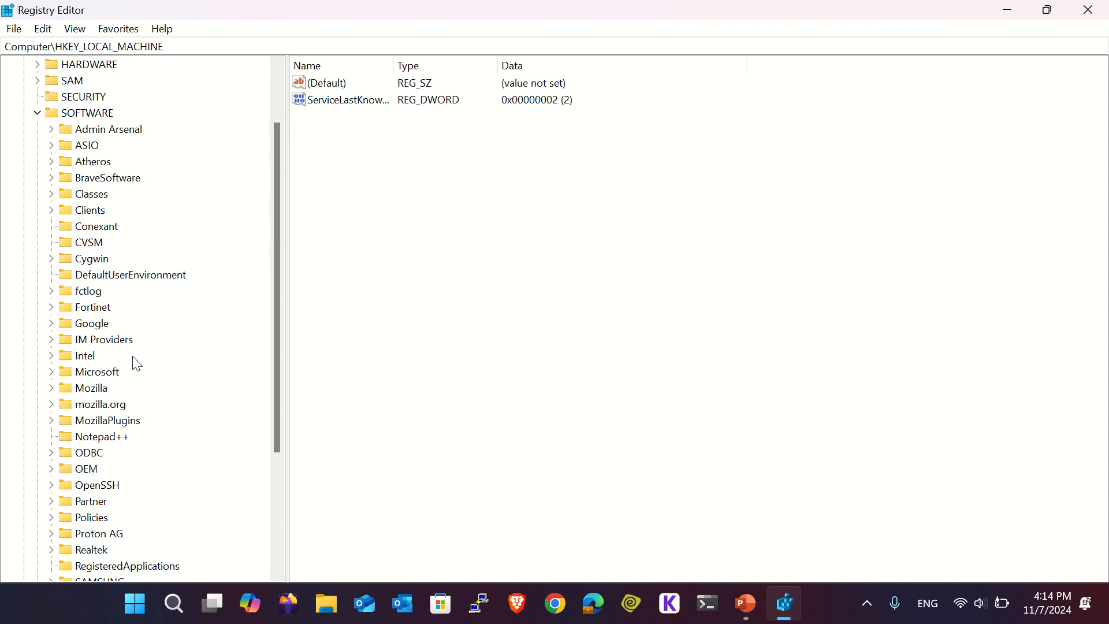
scroll(135, 364, down, 4)
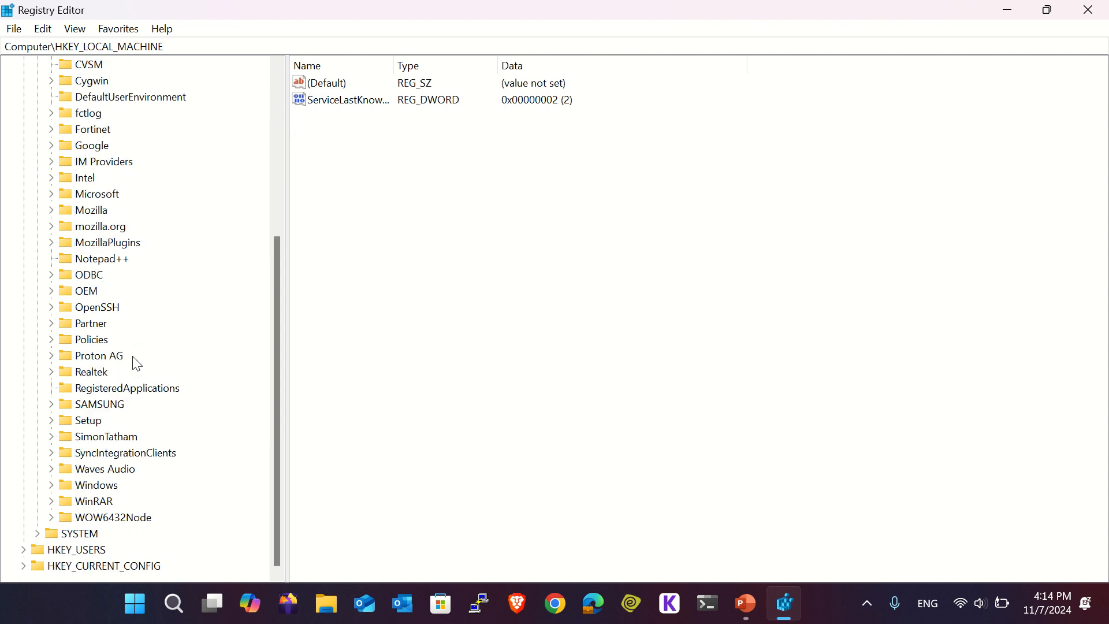
scroll(137, 364, up, 4)
scroll(137, 364, down, 4)
click(51, 340)
scroll(114, 384, down, 1)
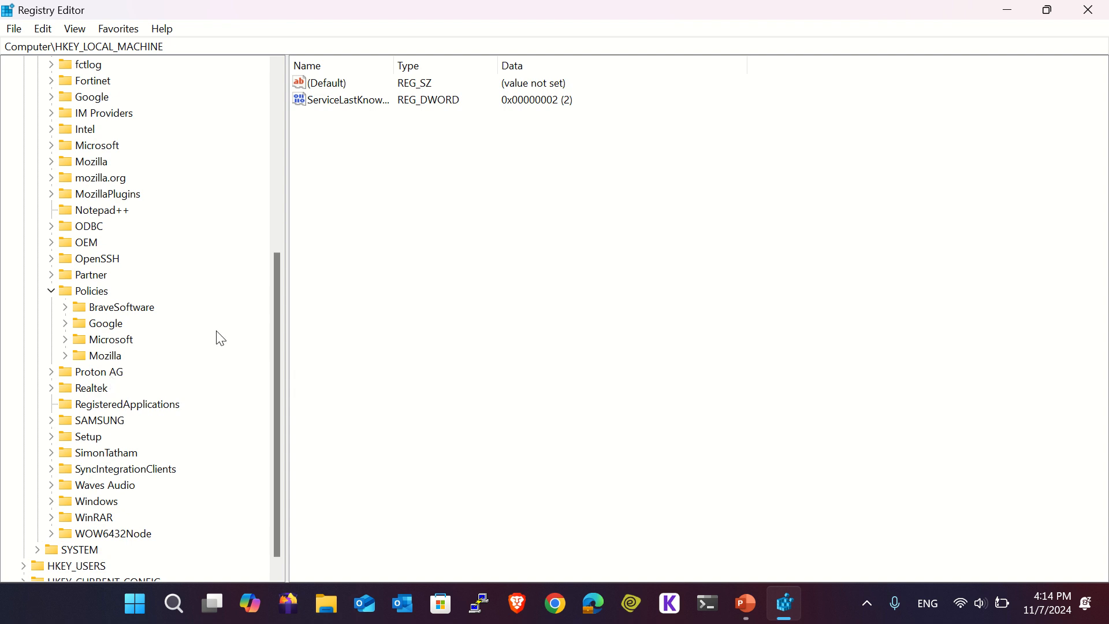
Step: Open the ExtensionInstallForcelist key under Google\Chrome in Policies
click(66, 324)
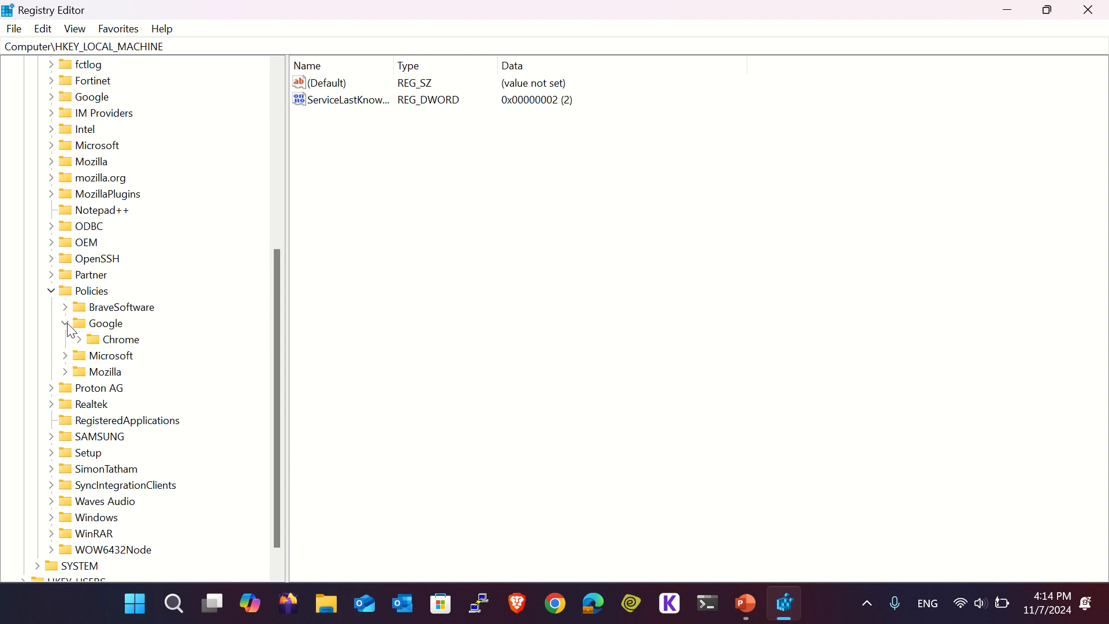
scroll(132, 335, down, 1)
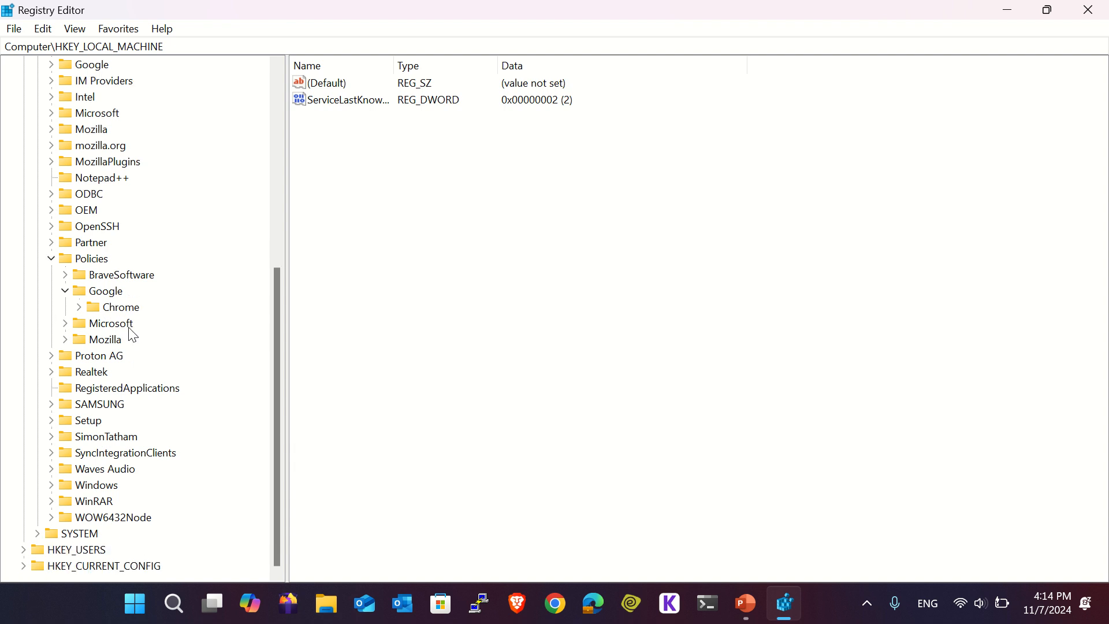
click(81, 308)
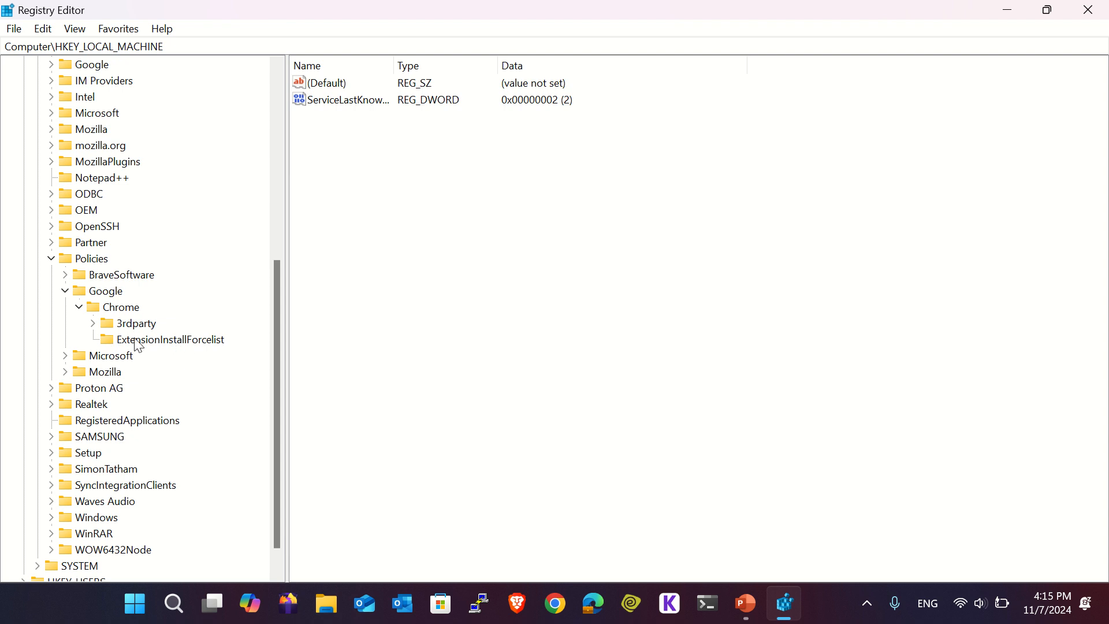
click(154, 347)
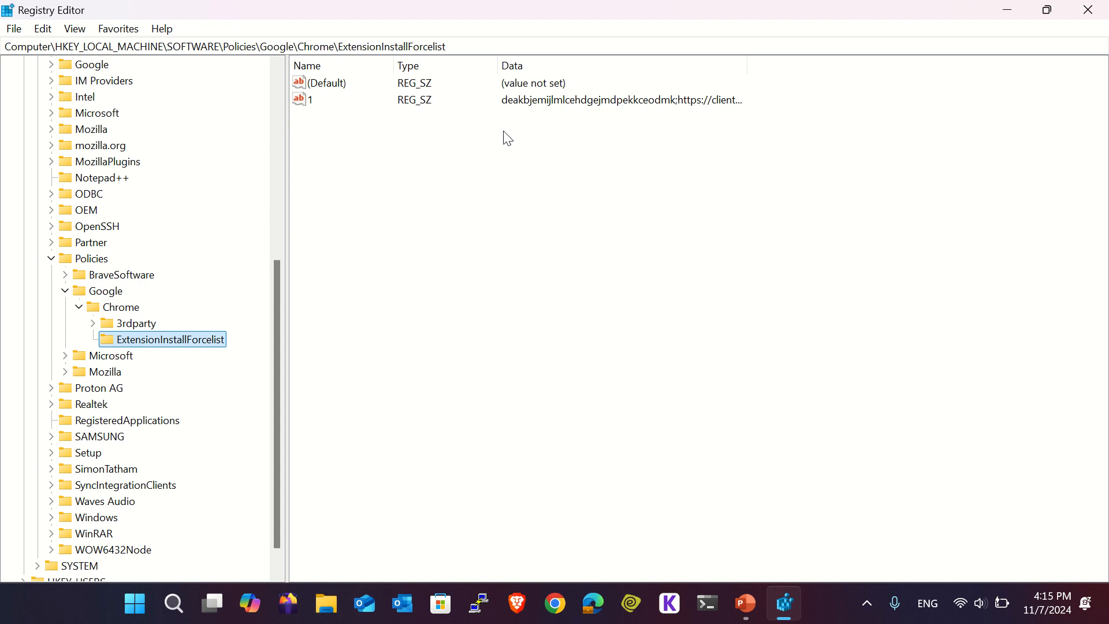
Step: Delete the string value named 1 from the ExtensionInstallForcelist key and confirm the deletion
click(381, 103)
click(331, 92)
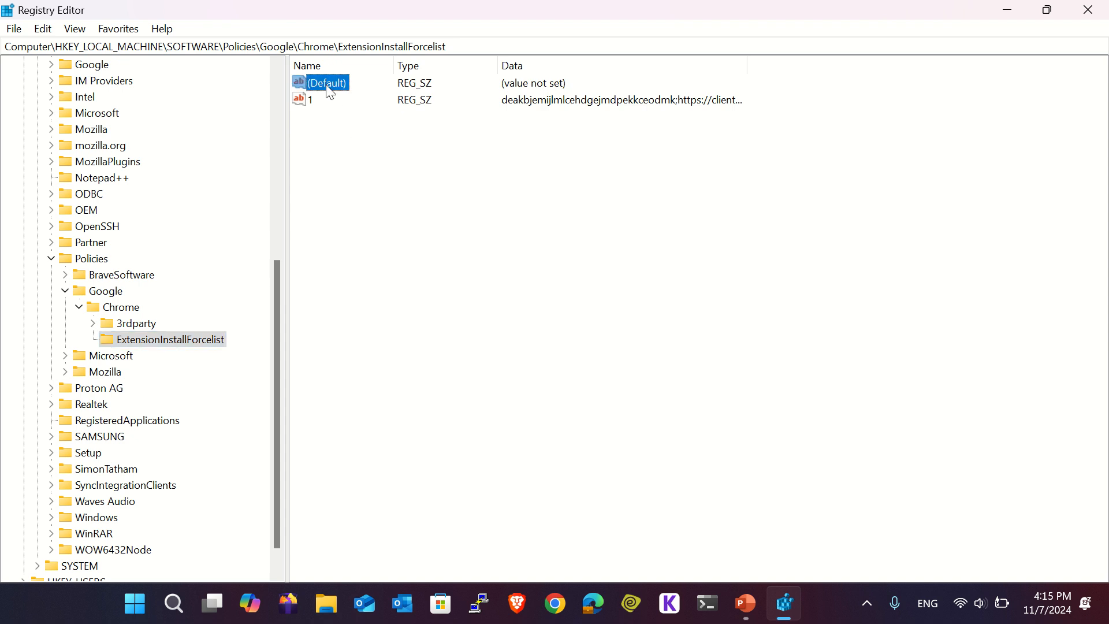
click(314, 106)
right_click(313, 99)
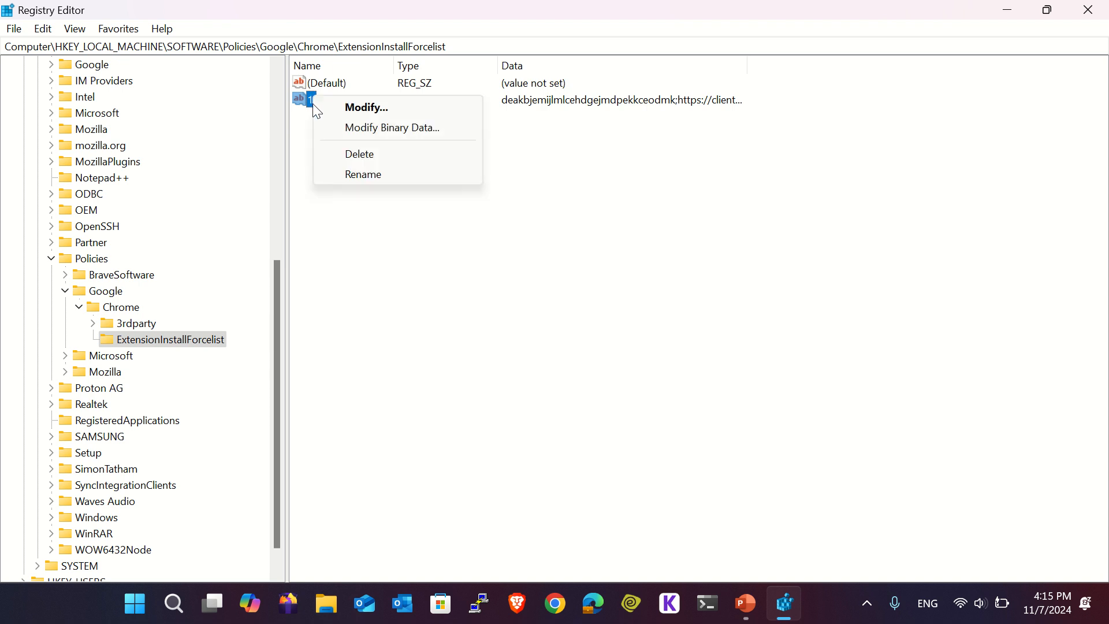
click(384, 155)
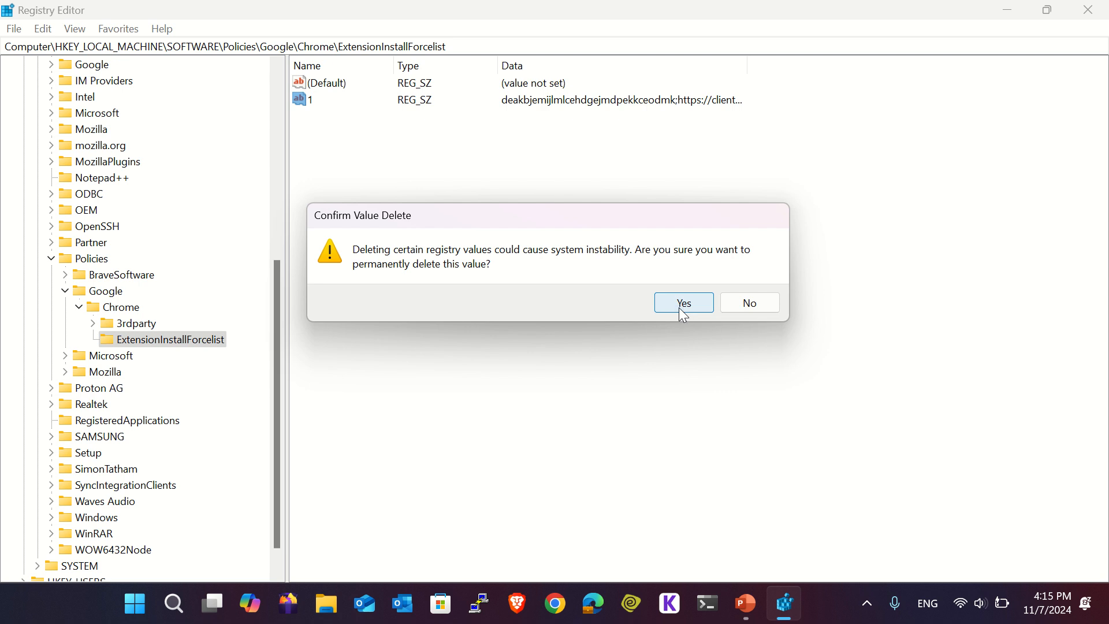
click(679, 309)
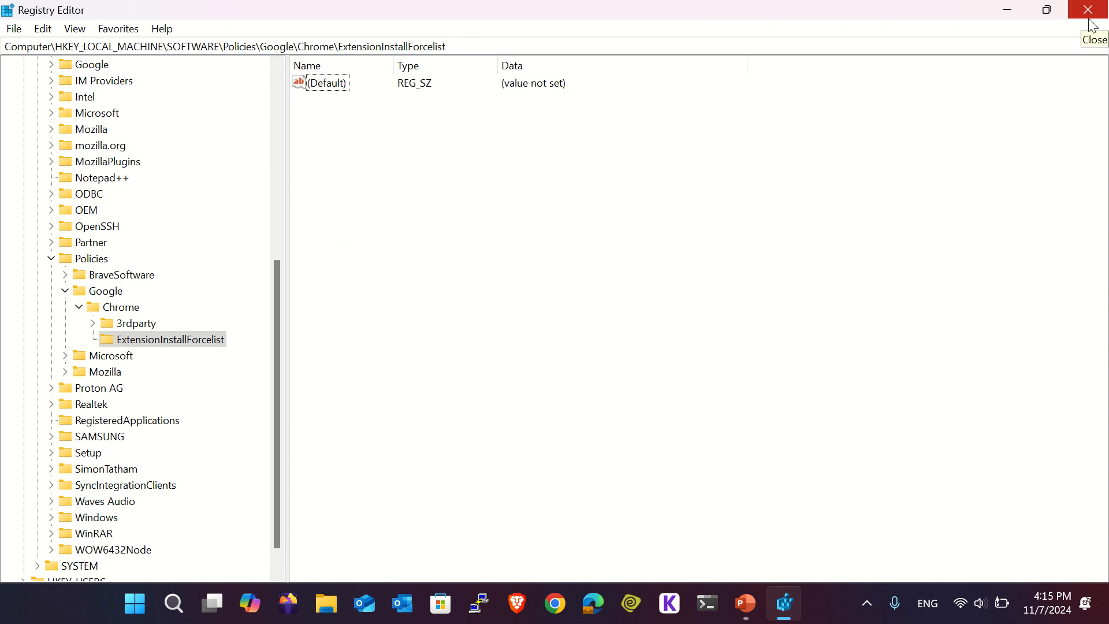
Step: Close the Registry Editor and reopen Chrome
click(1042, 17)
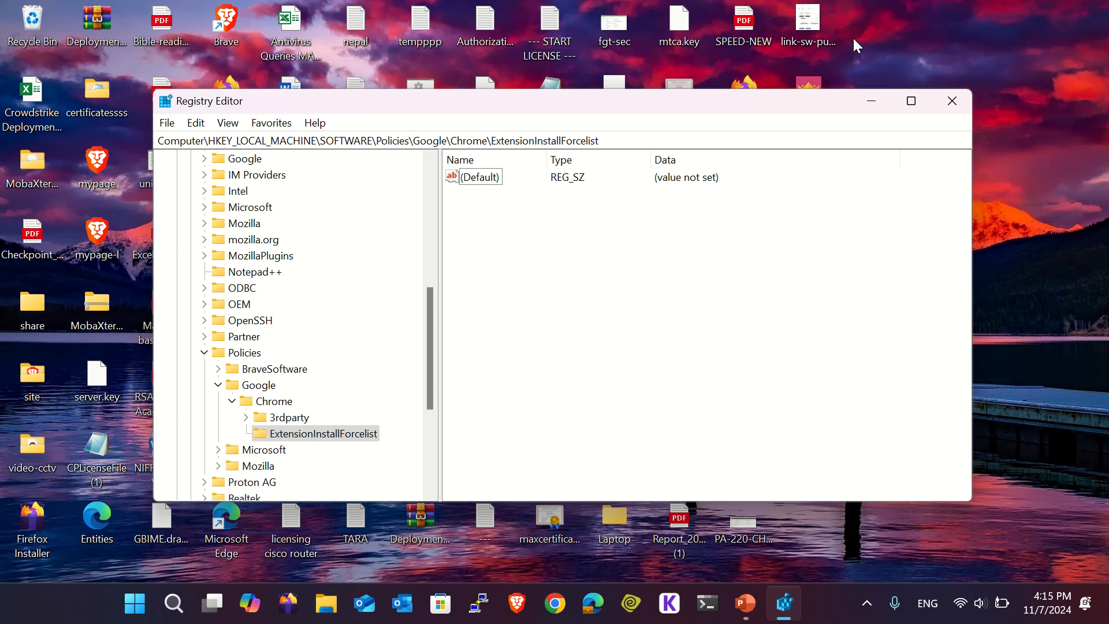
right_click(662, 272)
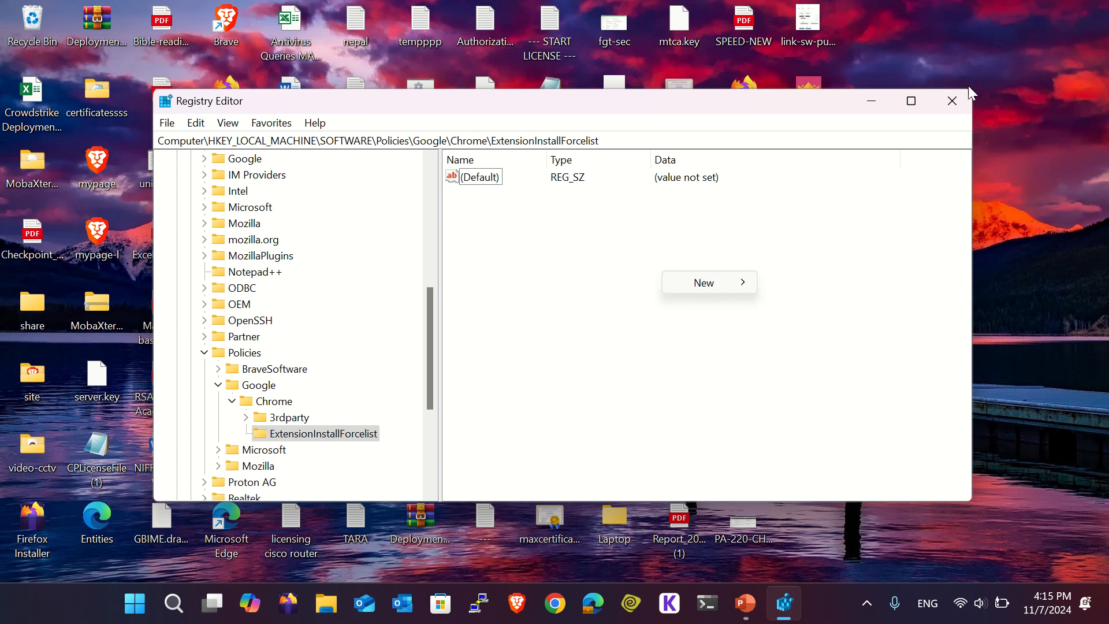
click(959, 100)
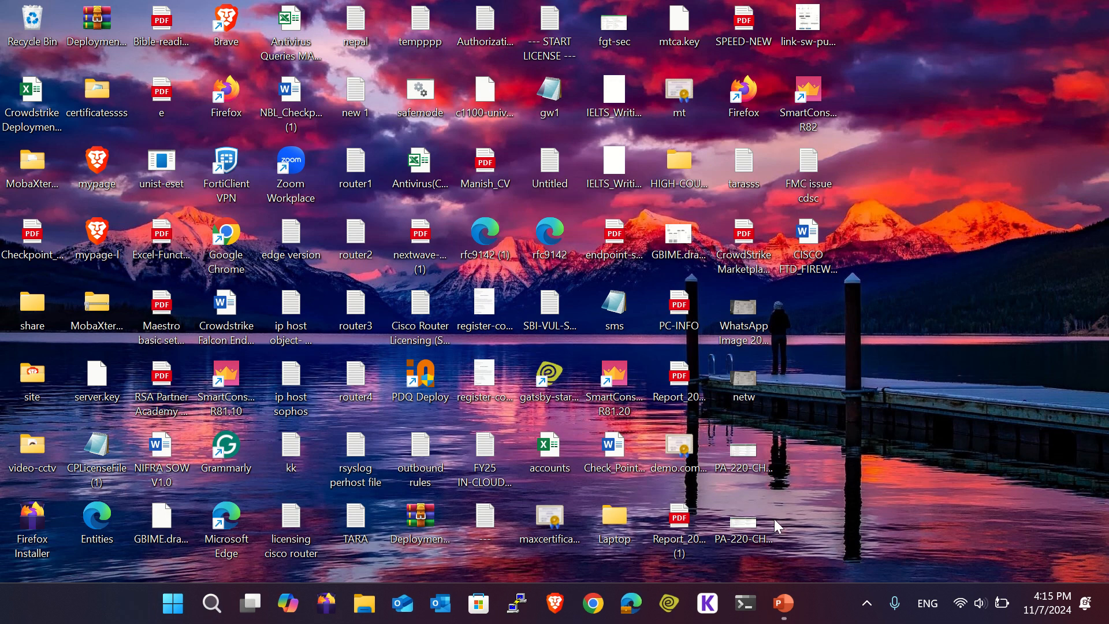
click(584, 614)
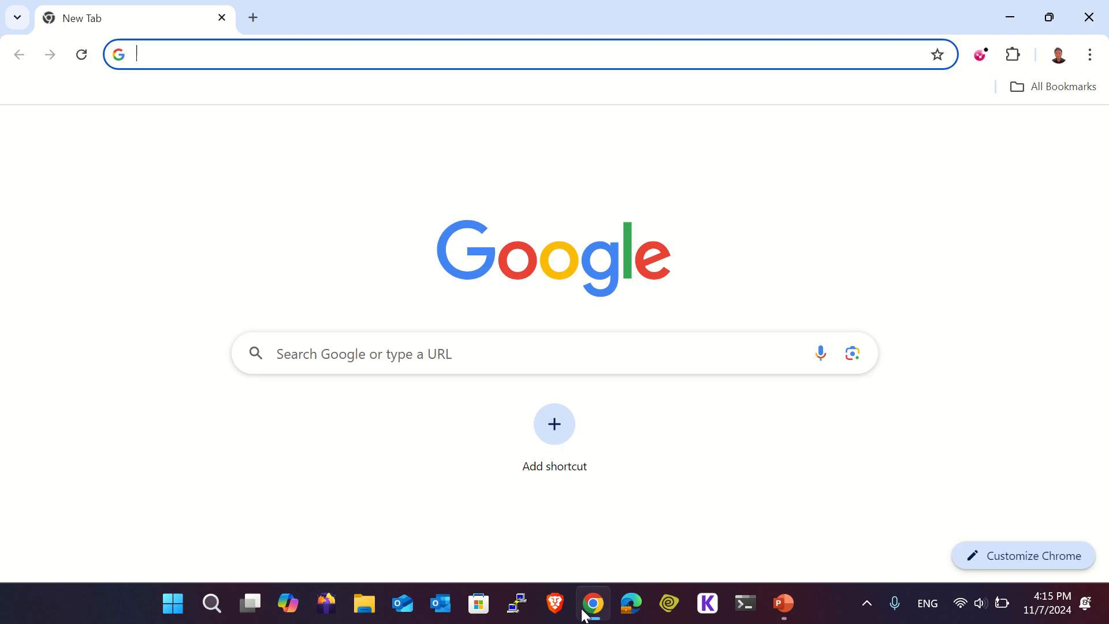
click(675, 170)
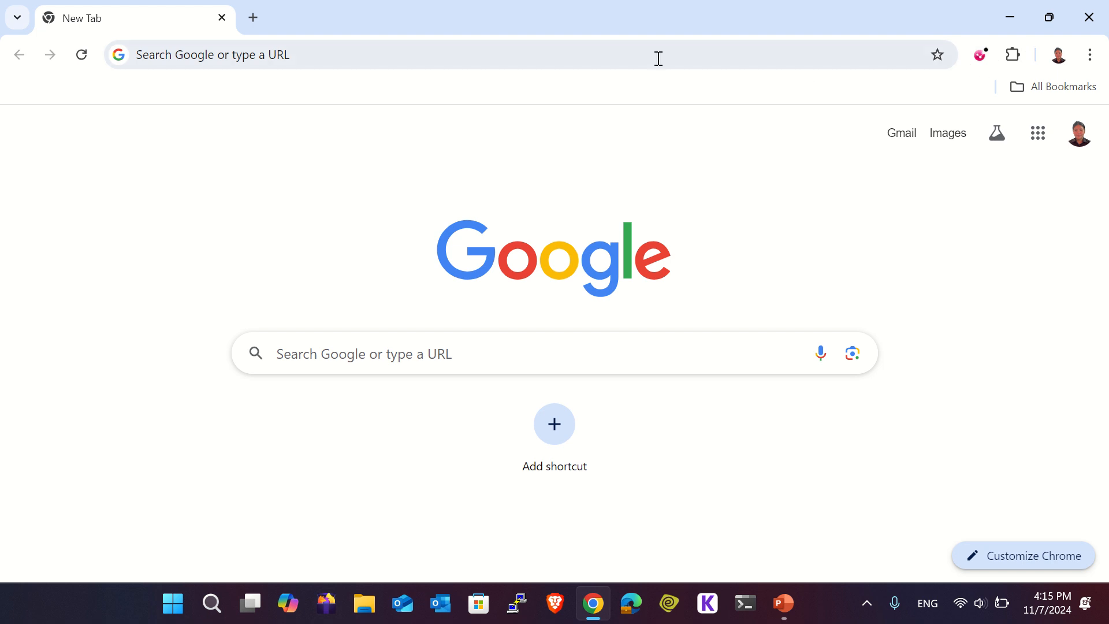
Step: Open chrome://policy and check the Chrome Policies list for the ExtensionInstallForcelist entry
click(602, 54)
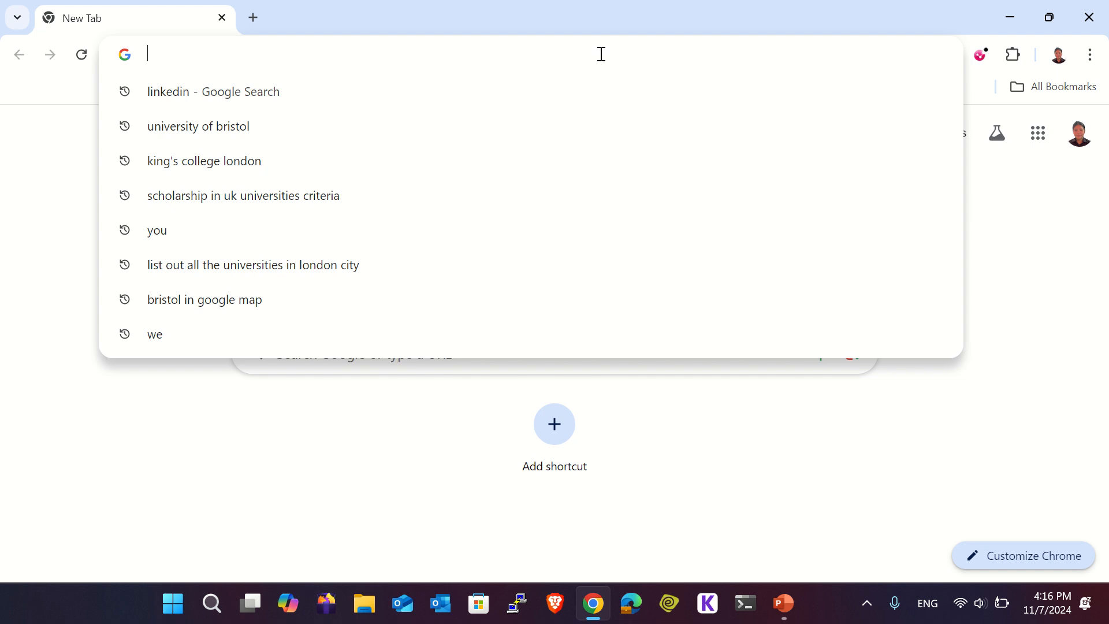
text(chrome)
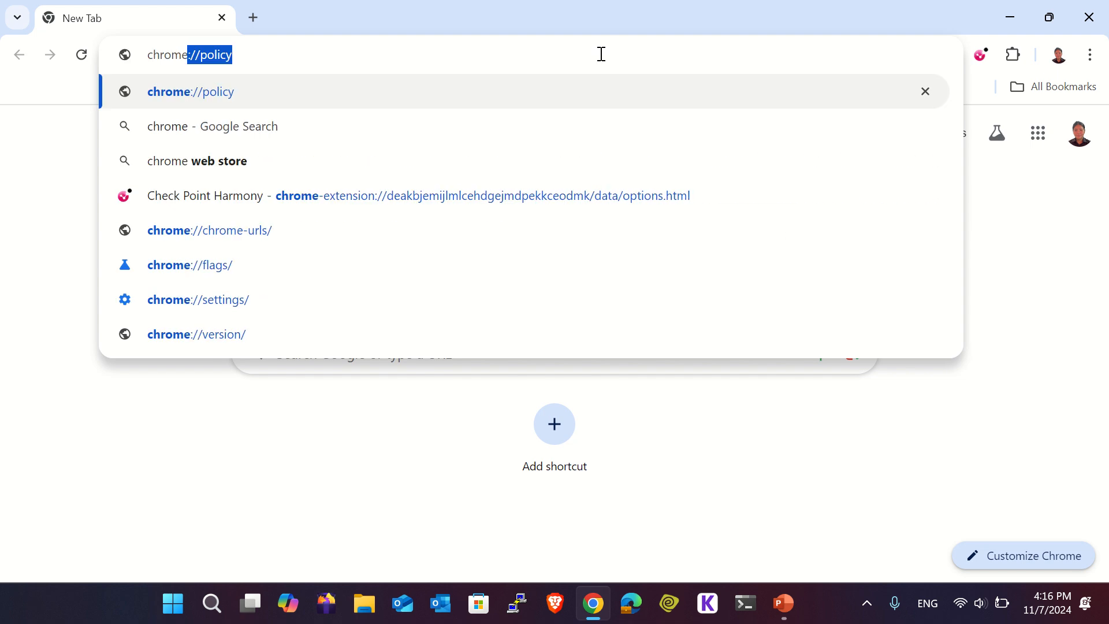
text(://)
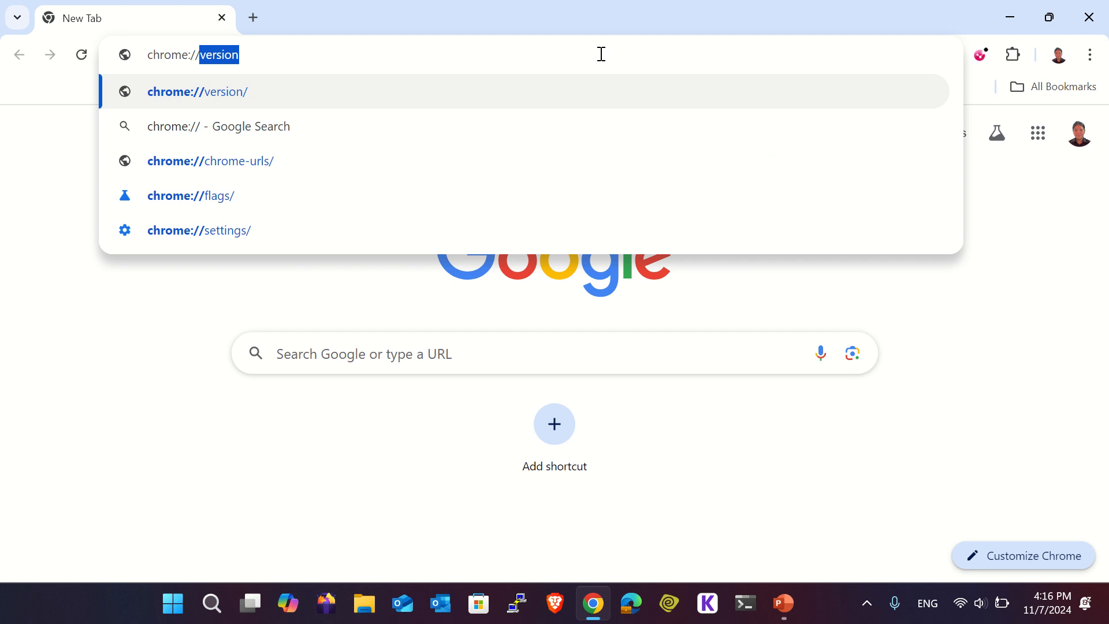
text(pol)
text(i)
key(BackSpace)
text(licy)
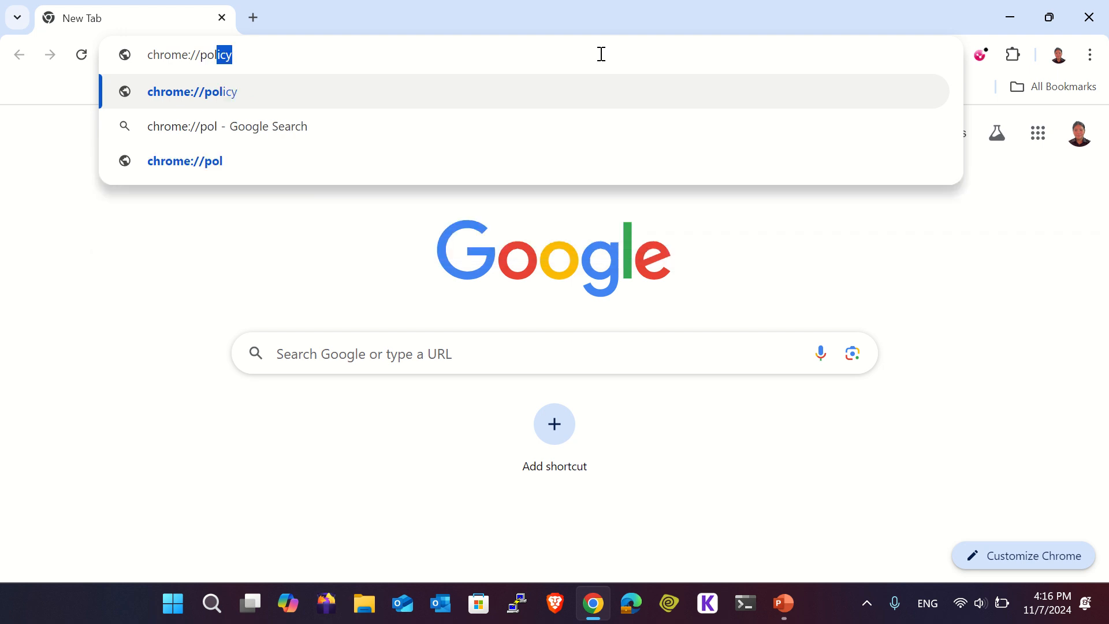
key(Return)
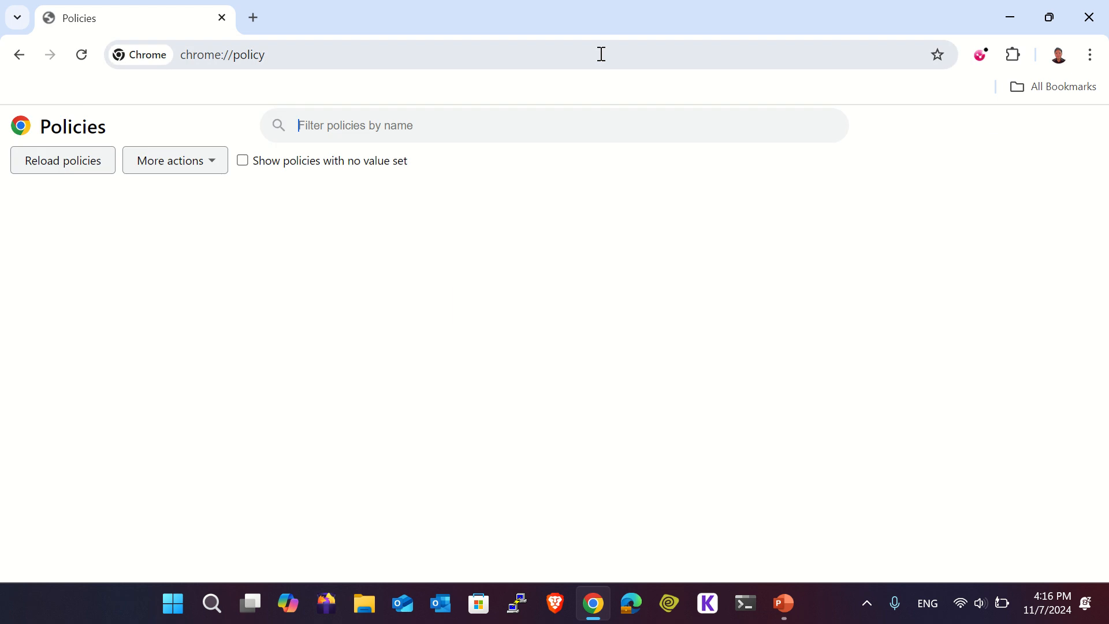
scroll(474, 368, down, 1)
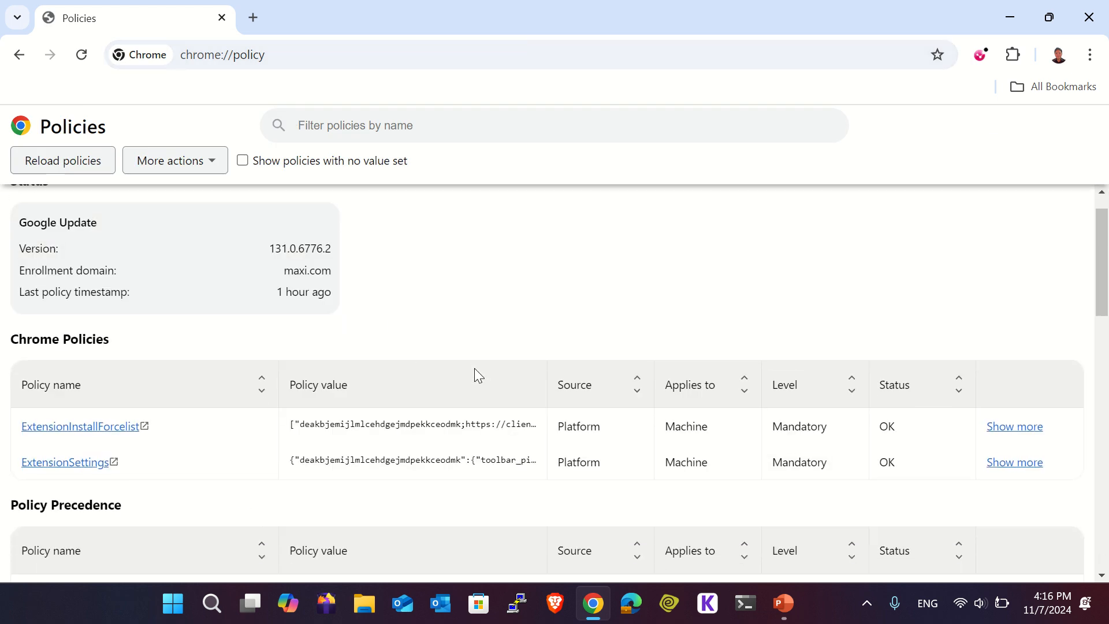